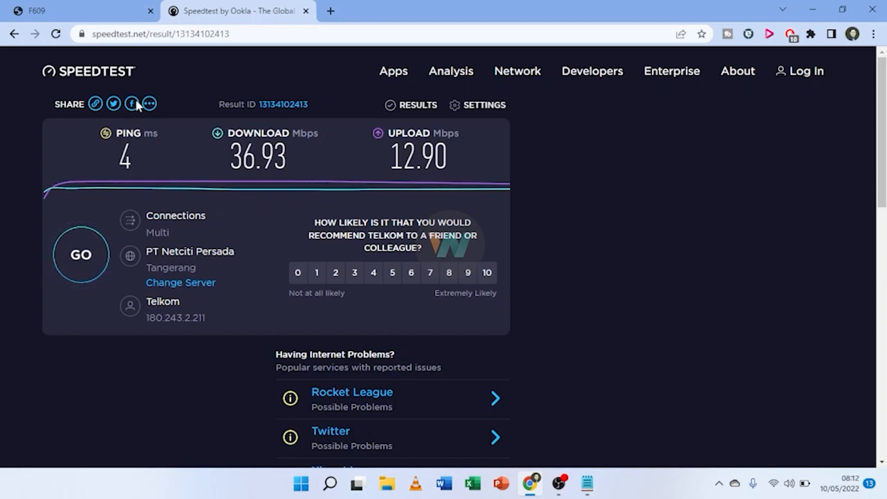
Switch to the ZTE F609 router's login page at 192.168.1.1
left_click(97, 7)
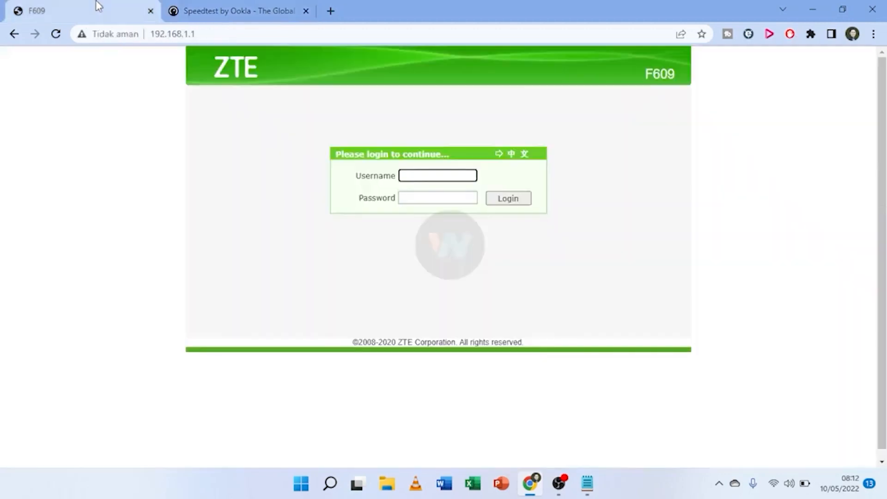
left_click(221, 36)
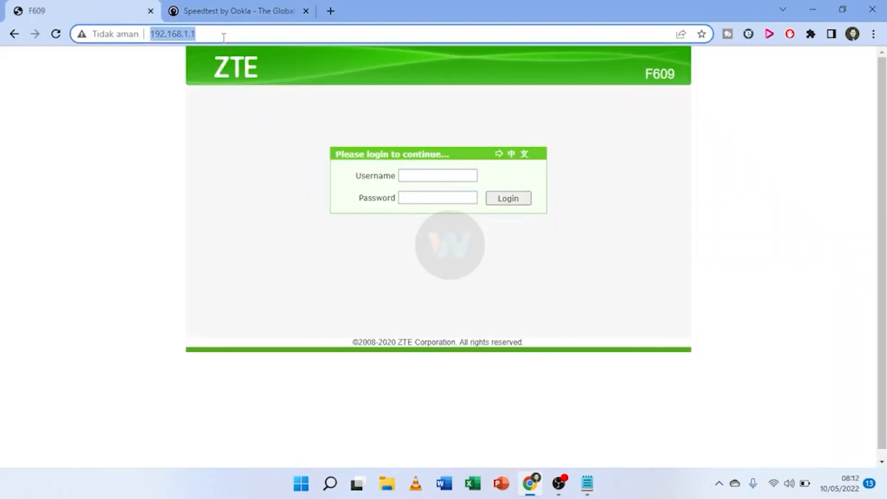
left_click(234, 38)
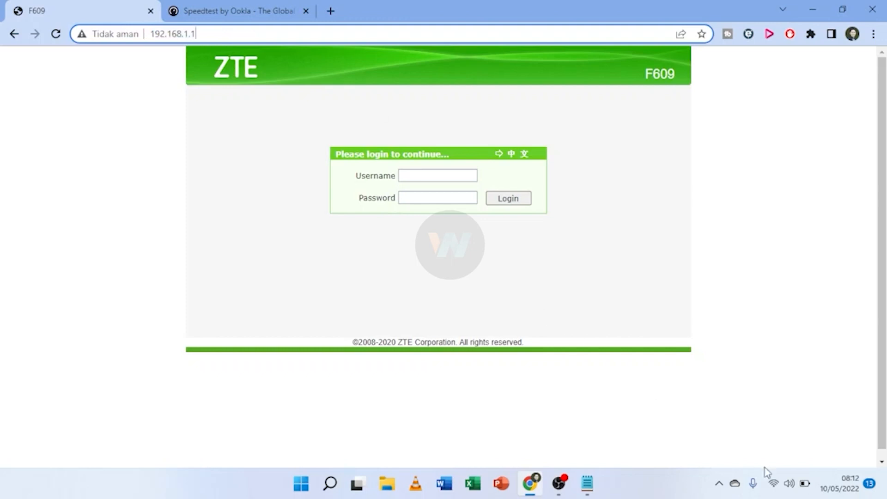
Check which Wi-Fi network the computer is connected to
left_click(773, 492)
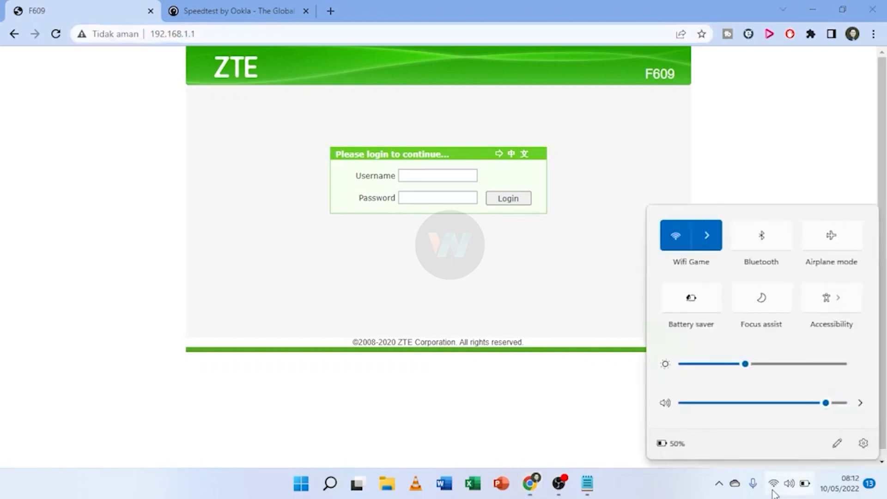
left_click(709, 234)
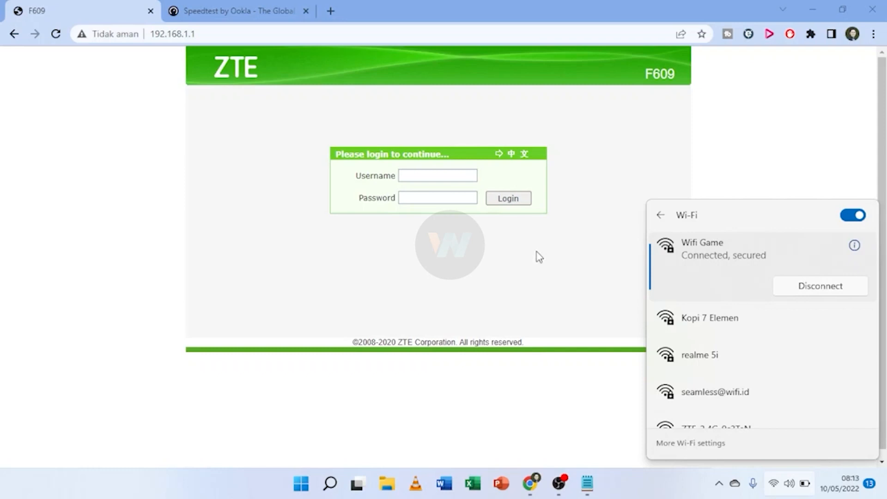
left_click(561, 289)
Log in to the router with the username admin and the account password, consulting the credentials noted in Notepad
left_click(208, 34)
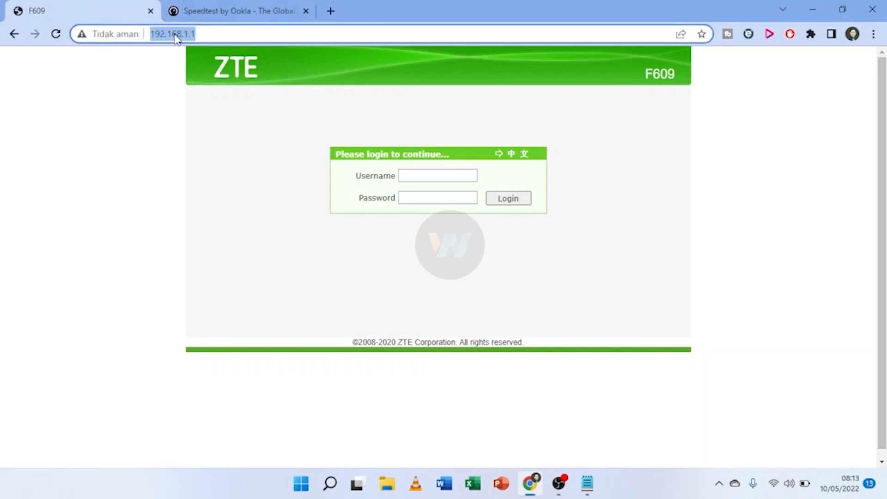
left_click(434, 175)
left_click(440, 207)
left_click(432, 197)
type("************")
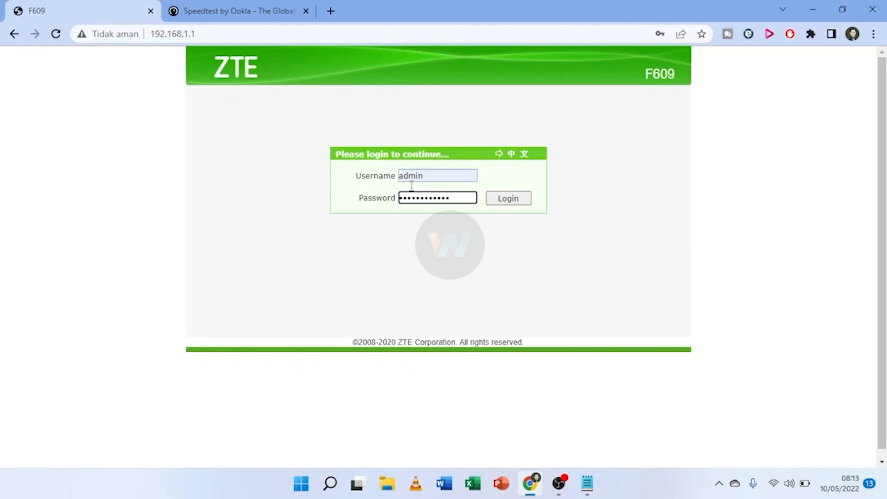
left_click(587, 484)
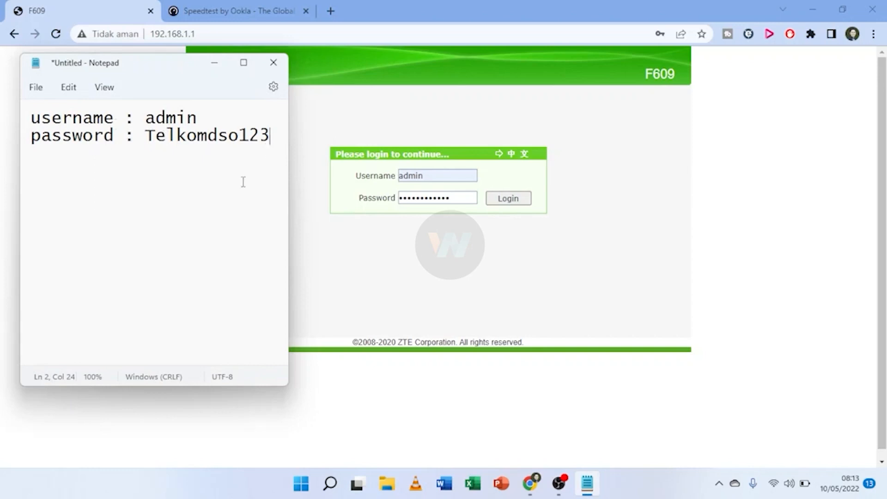
left_click(508, 198)
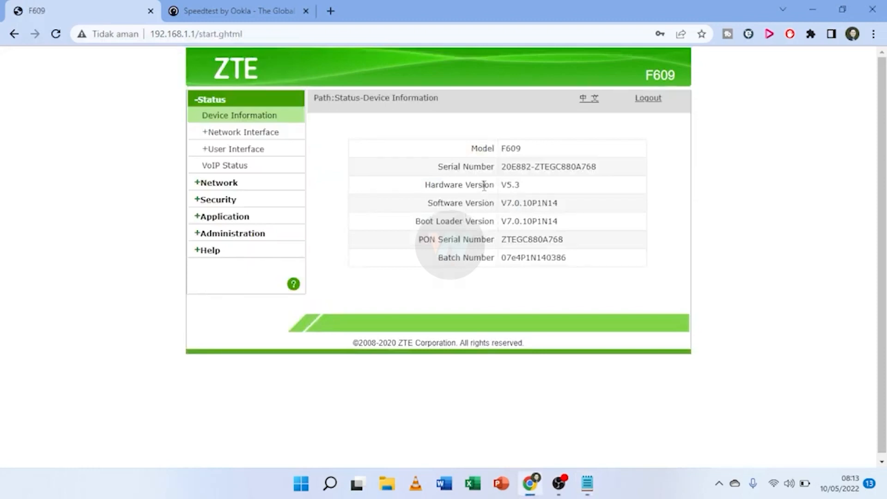
Open the network's basic WLAN settings and choose IEEE 802.11n Only as the wireless mode
left_click(215, 187)
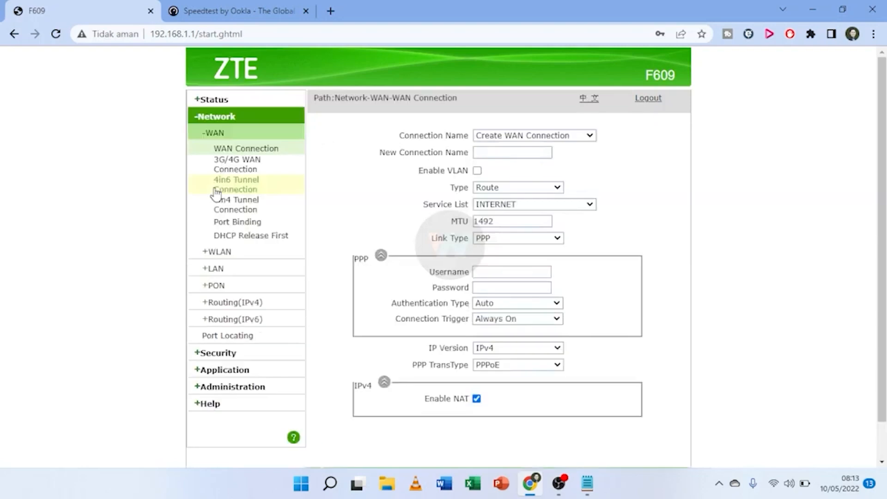
left_click(221, 253)
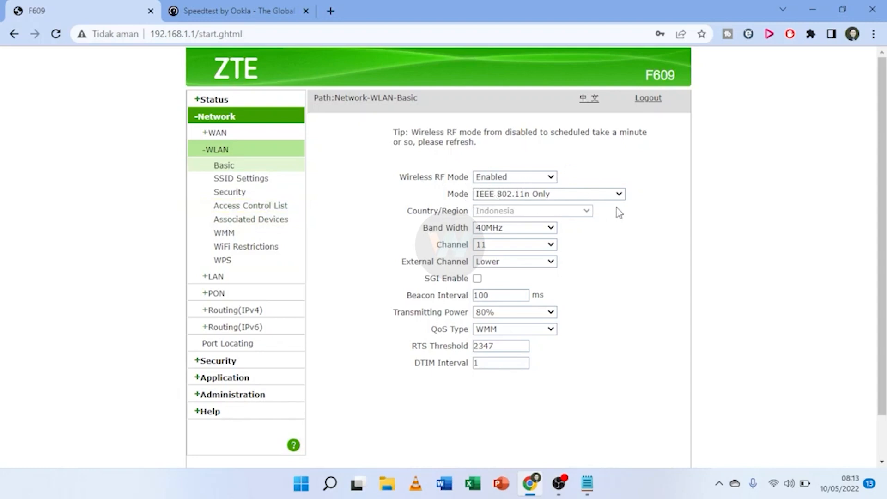
left_click(619, 194)
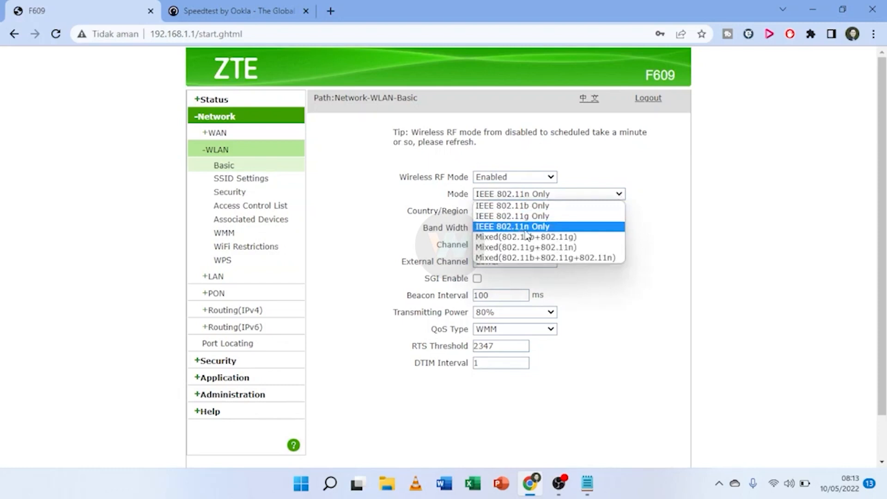
left_click(549, 228)
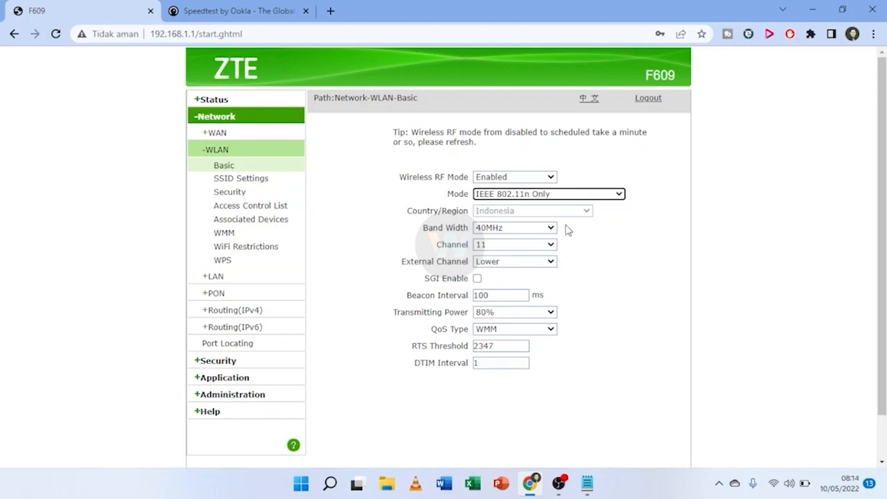
Try the 20MHz band width for the wireless network and set it back to 40MHz
left_click(549, 230)
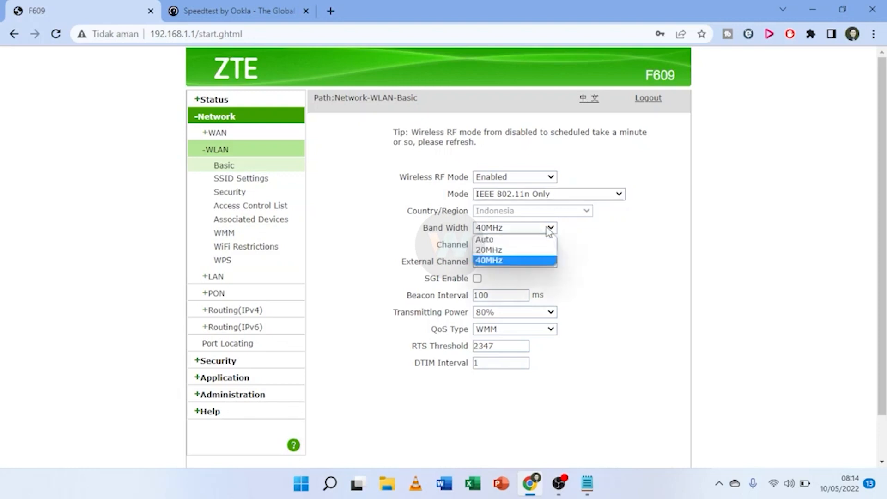
left_click(549, 230)
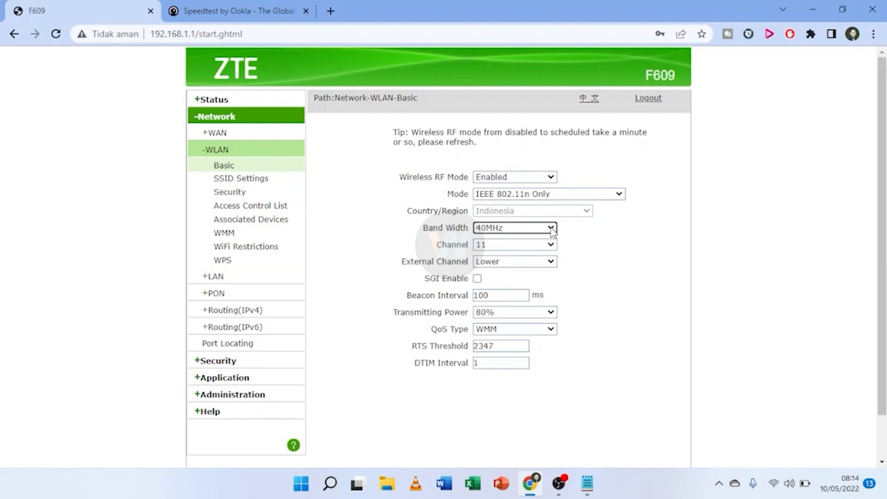
left_click(551, 228)
left_click(535, 248)
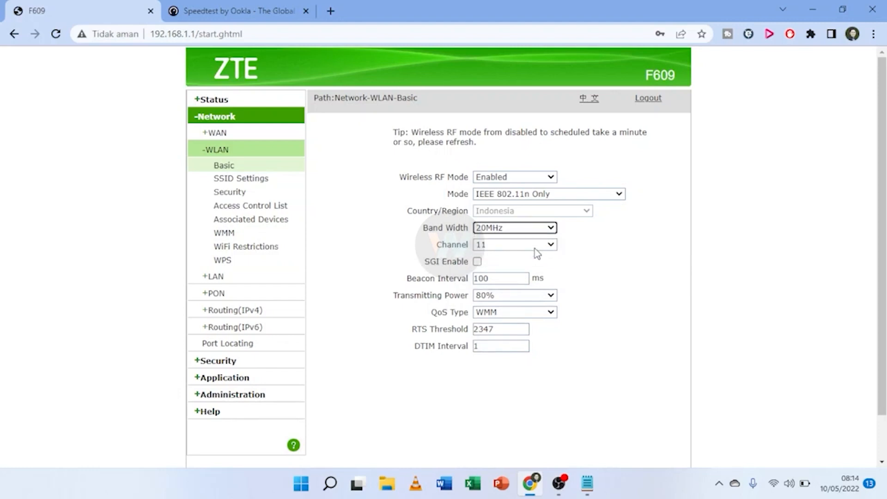
left_click(551, 227)
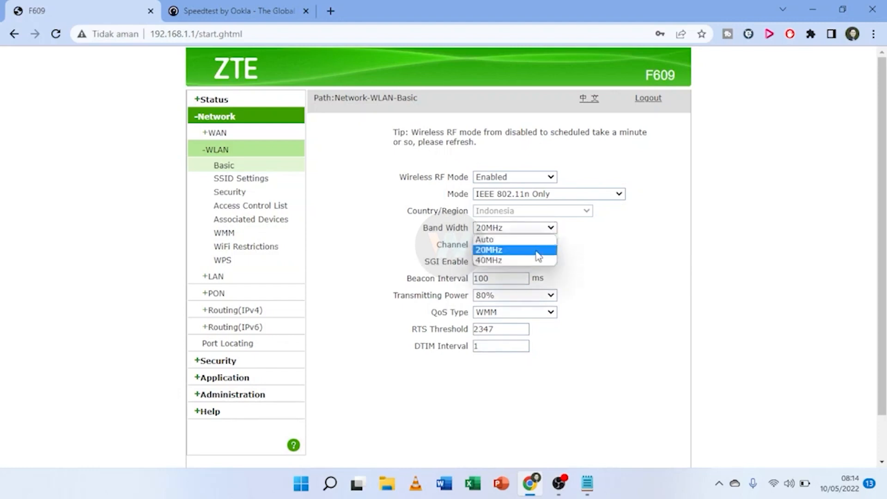
left_click(537, 261)
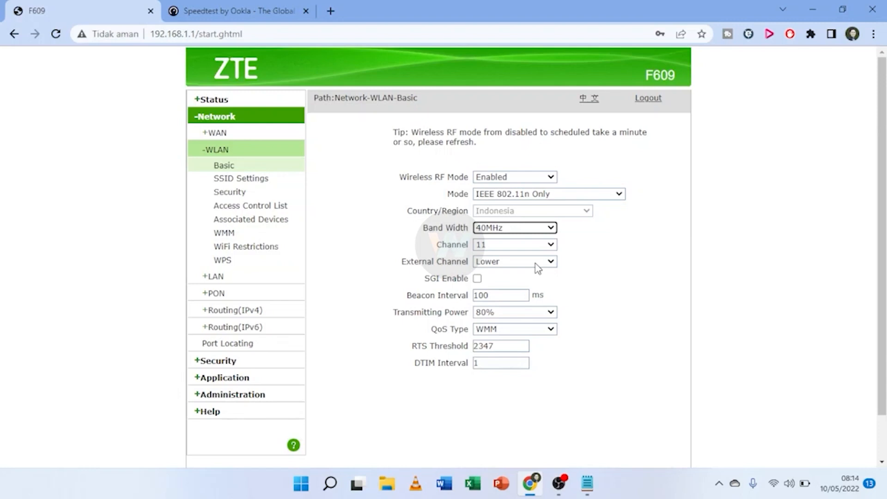
Review the channel options and choose a transmitting power of 80%
left_click(534, 245)
left_click(535, 245)
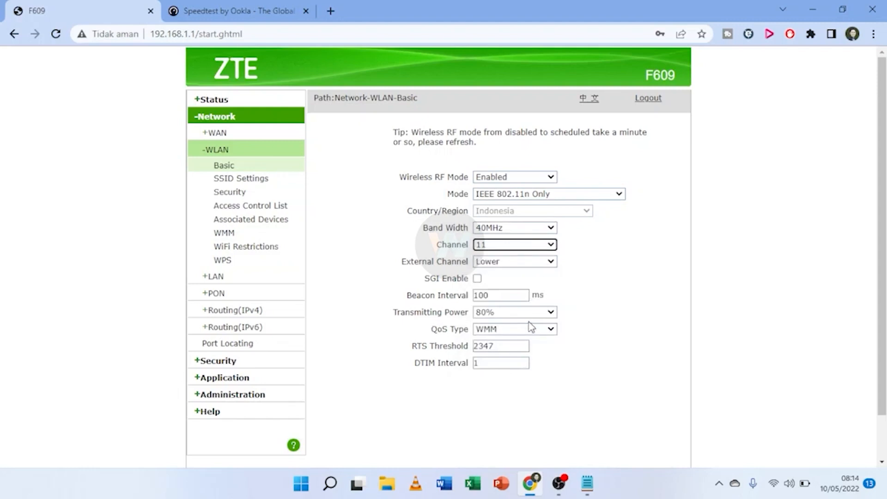
left_click(549, 313)
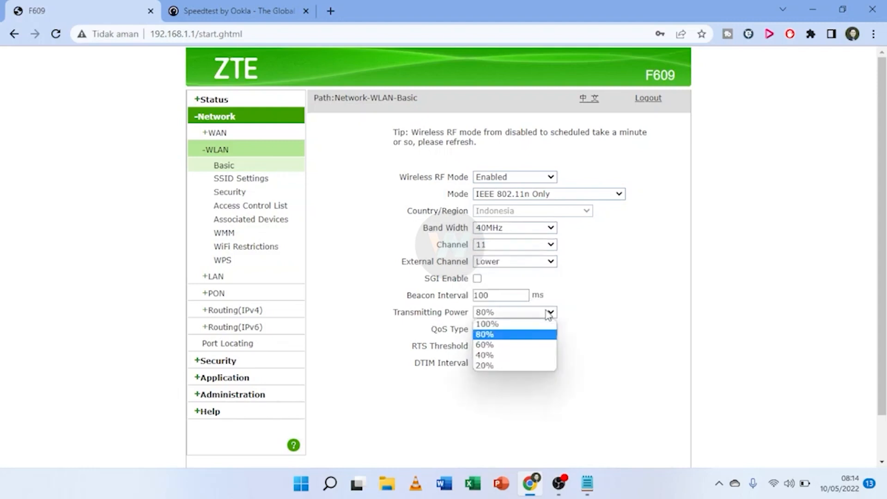
left_click(525, 338)
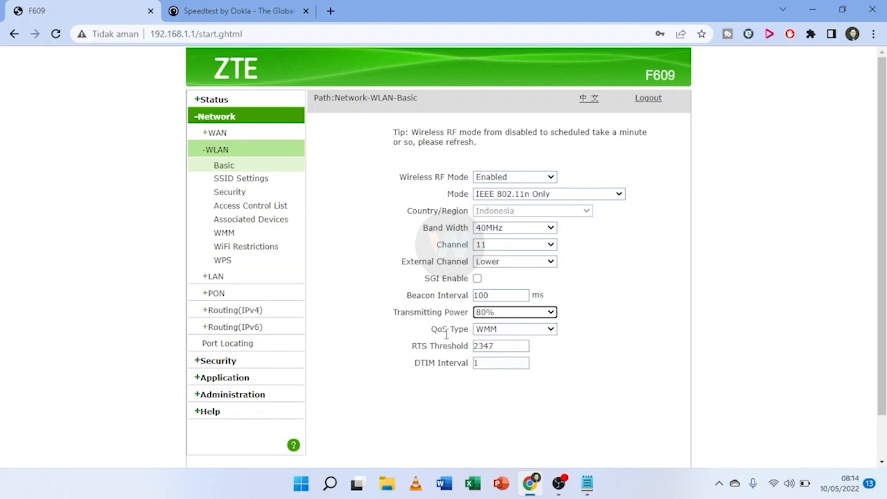
Set the QoS type to SSID and submit the basic WLAN settings
left_click(550, 330)
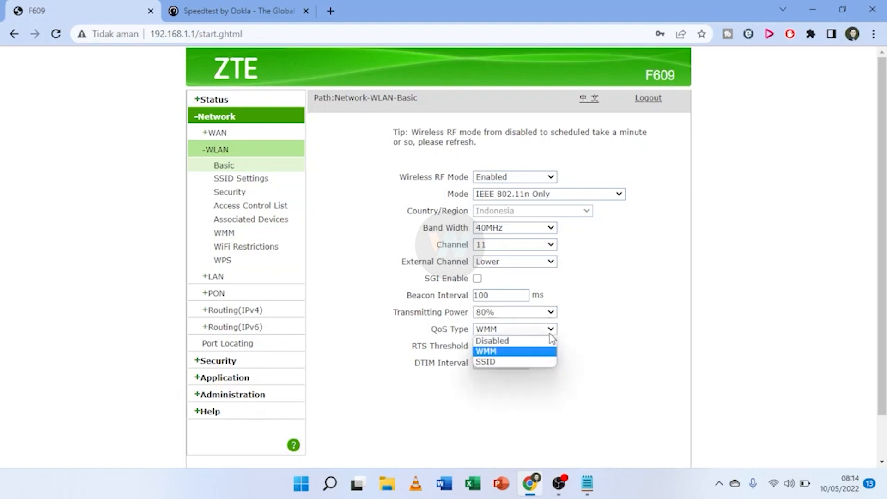
left_click(524, 362)
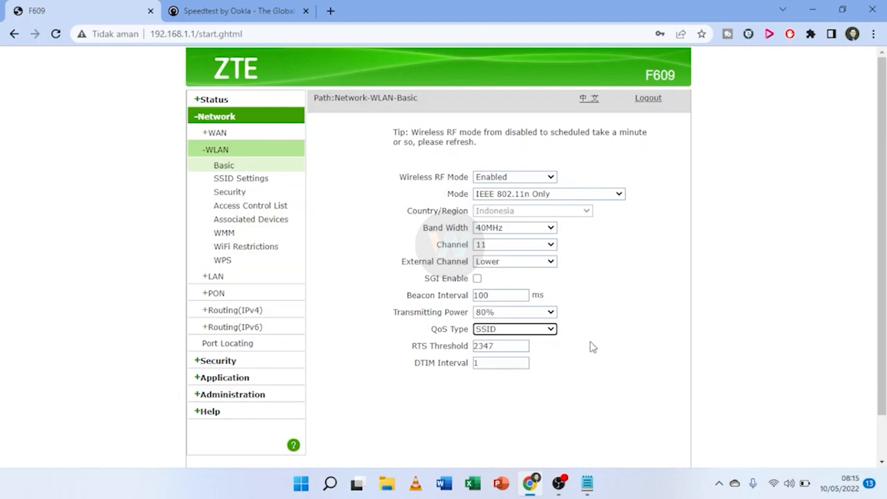
scroll(596, 365, "down", 1)
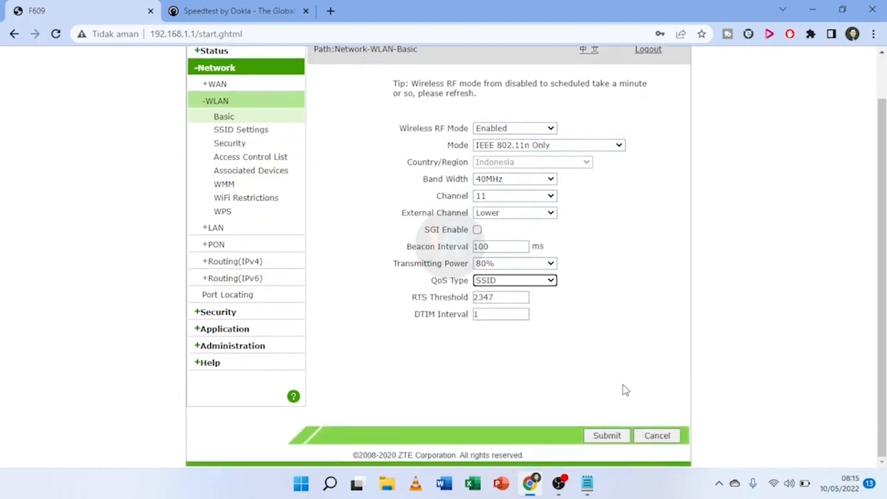
left_click(604, 439)
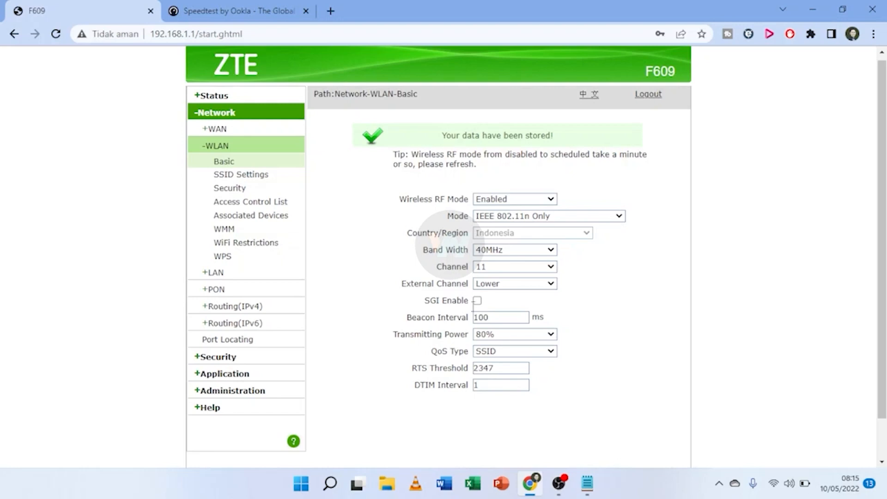
Review SSID1's name and client limit in the SSID settings, choose priority 5 for it and submit
left_click(245, 175)
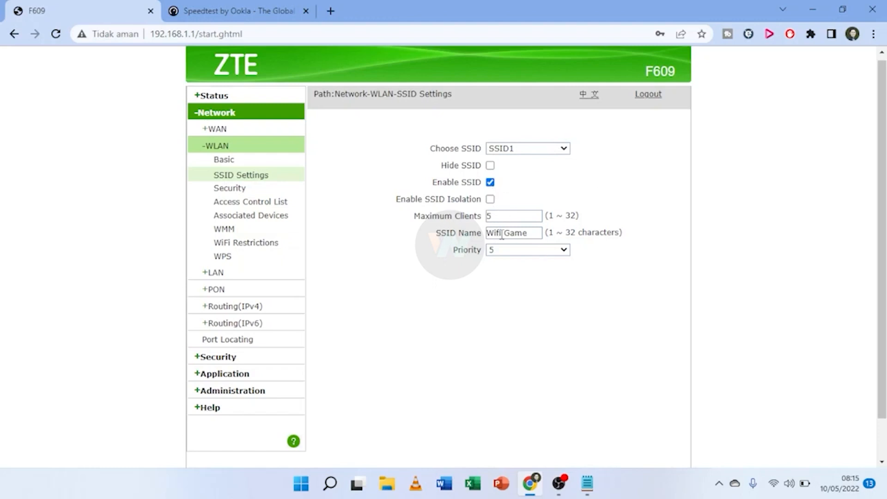
left_click_drag(488, 236, 543, 238)
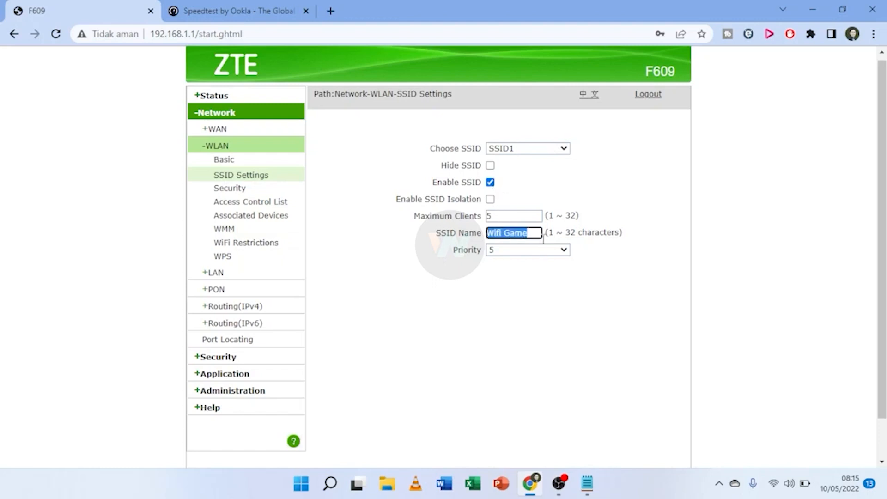
left_click(512, 215)
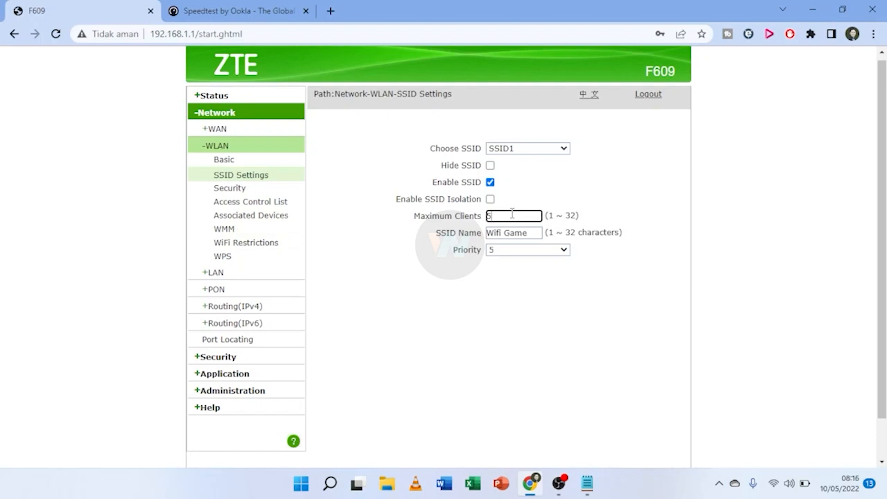
left_click(523, 253)
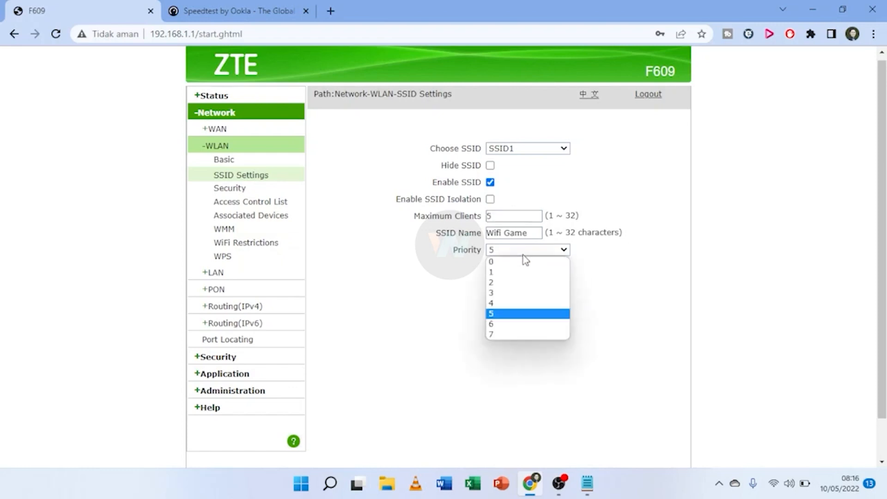
left_click(510, 316)
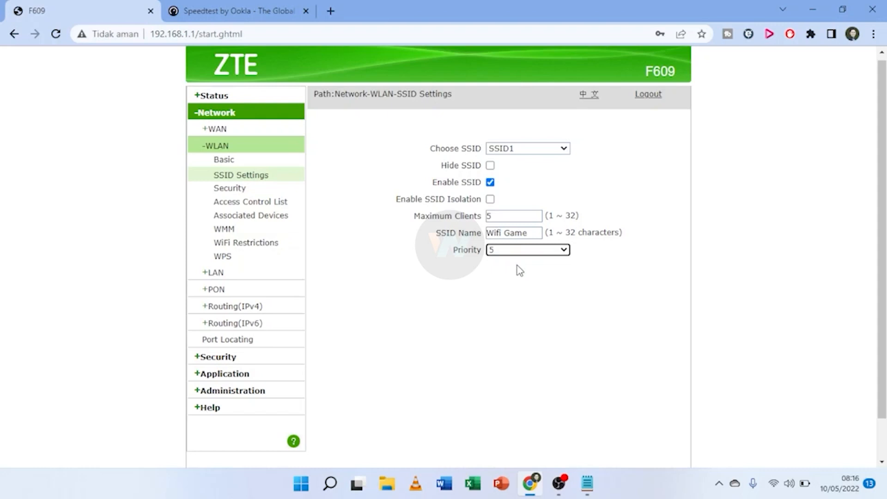
scroll(519, 270, "down", 1)
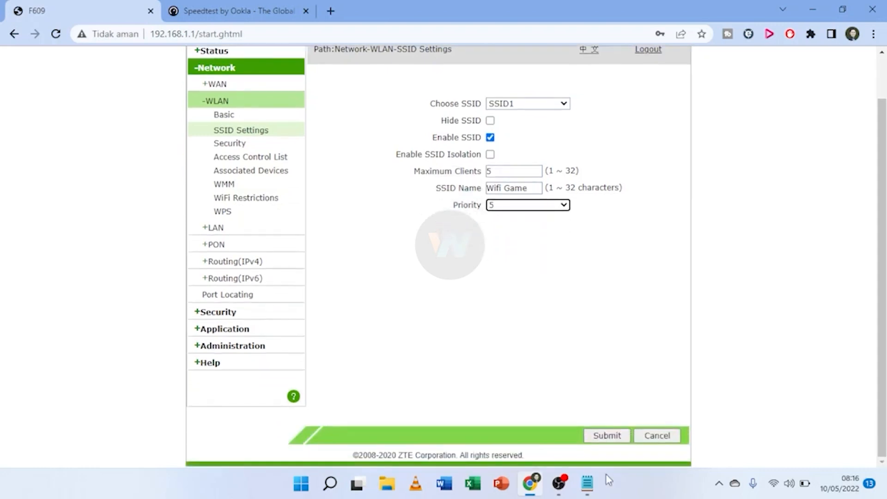
left_click(606, 436)
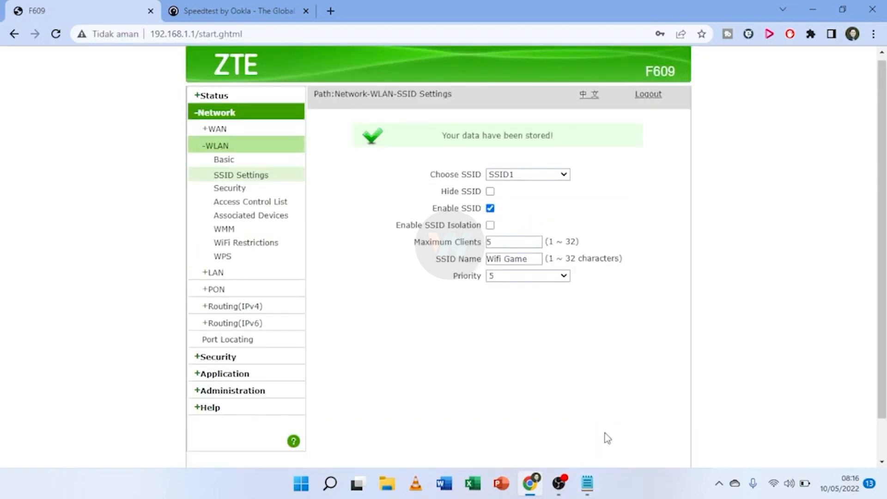
Choose SSID2 in the SSID settings and enable it
left_click(564, 148)
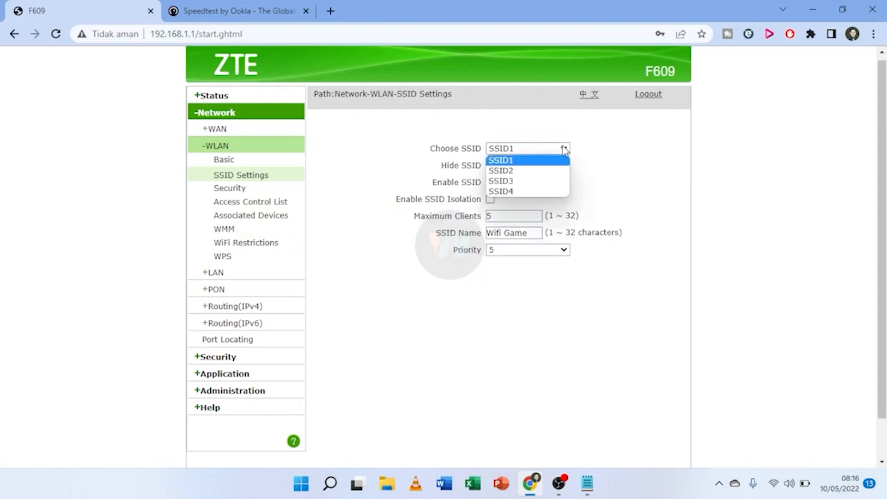
left_click(554, 171)
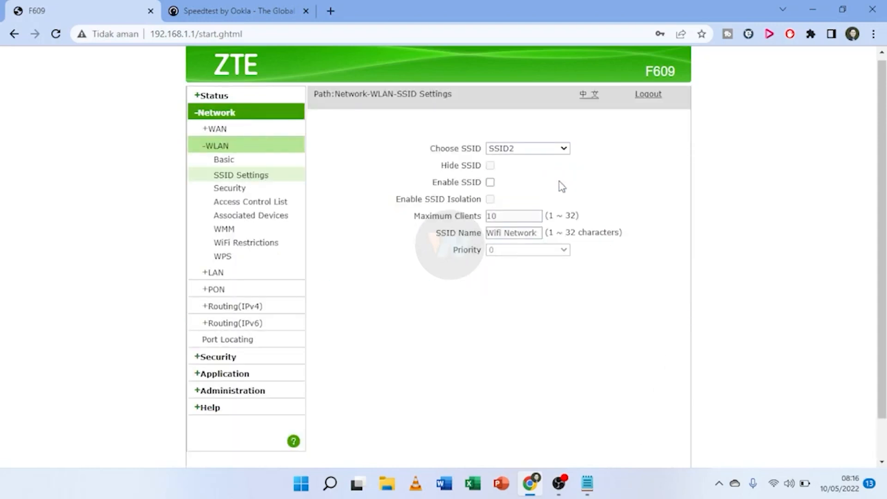
left_click(490, 185)
Change SSID2's network name to Wifi Umum
left_click(538, 234)
key("BackSpace")
key("BackSpace")
key("BackSpace")
key("BackSpace")
key("BackSpace")
key("BackSpace")
key("BackSpace")
key("BackSpace")
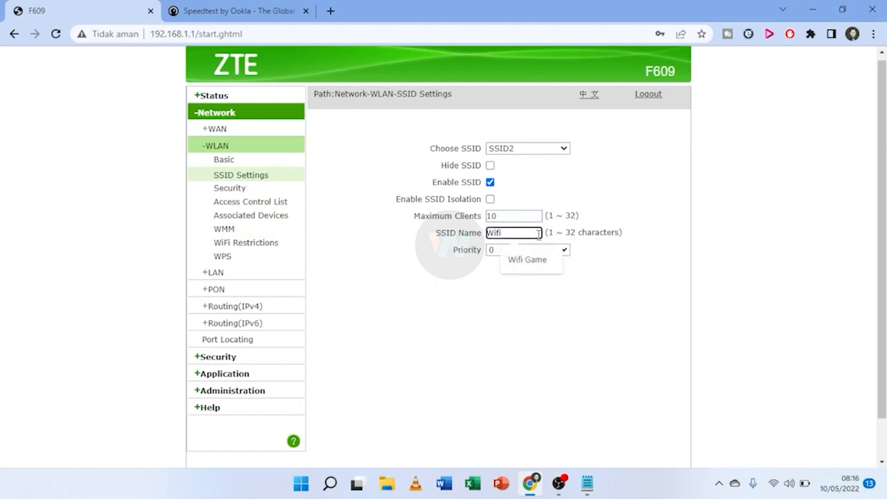
type("Umum")
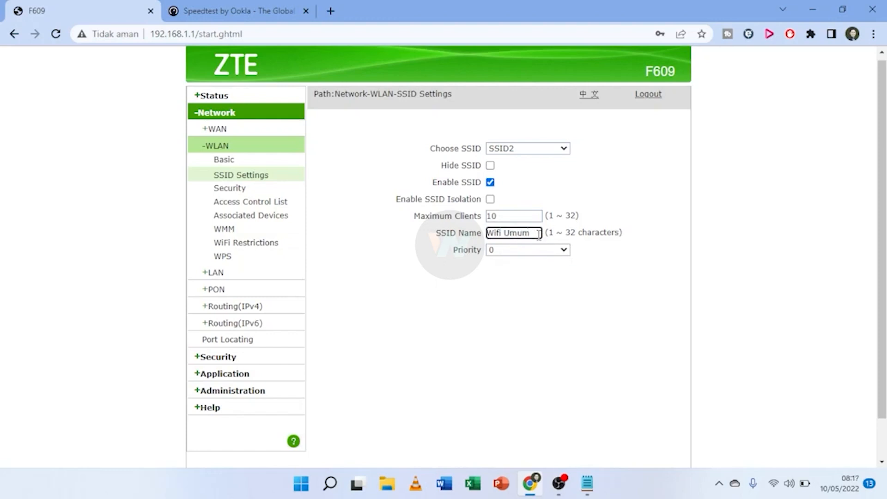
Set SSID2's maximum number of clients to 5
left_click(525, 217)
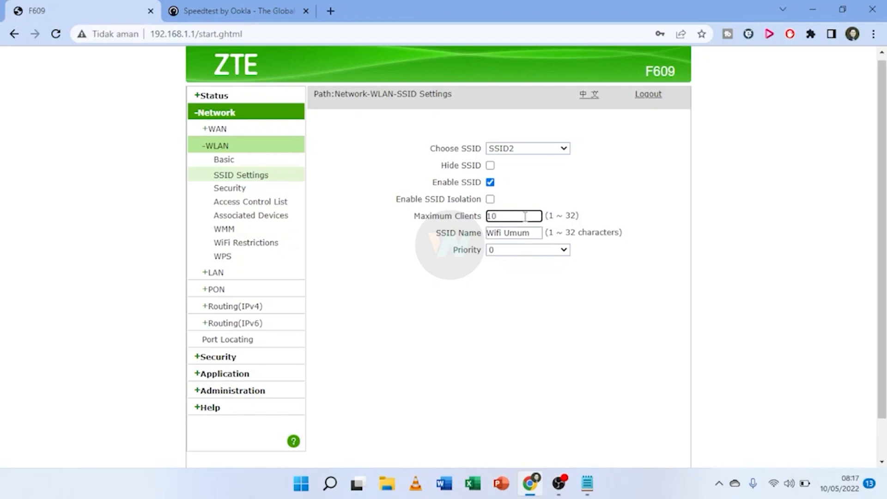
key("BackSpace")
key("BackSpace")
type("6")
Choose priority 0 for the Wifi Umum network and submit the SSID2 settings
left_click(524, 248)
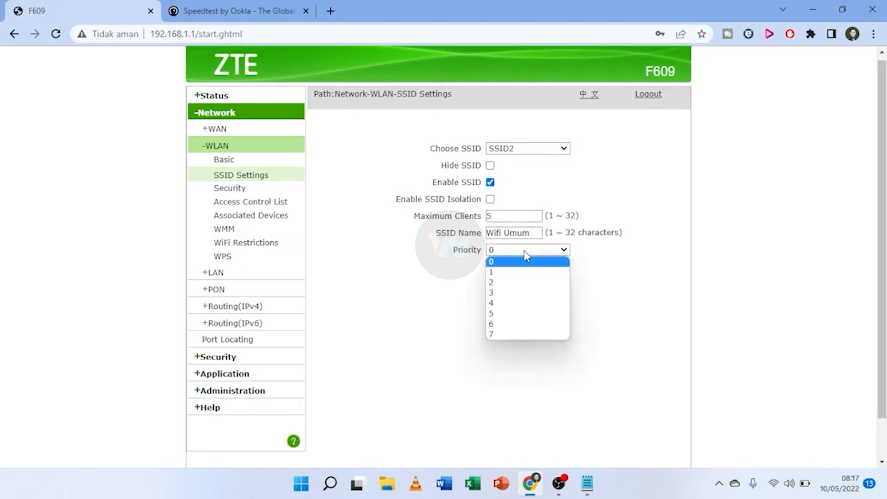
left_click(501, 262)
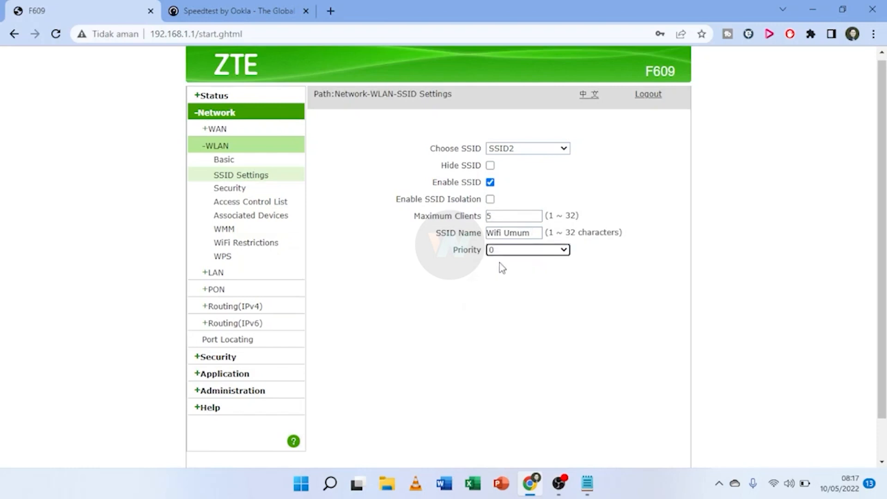
left_click(520, 250)
left_click(518, 283)
left_click(548, 250)
left_click(538, 263)
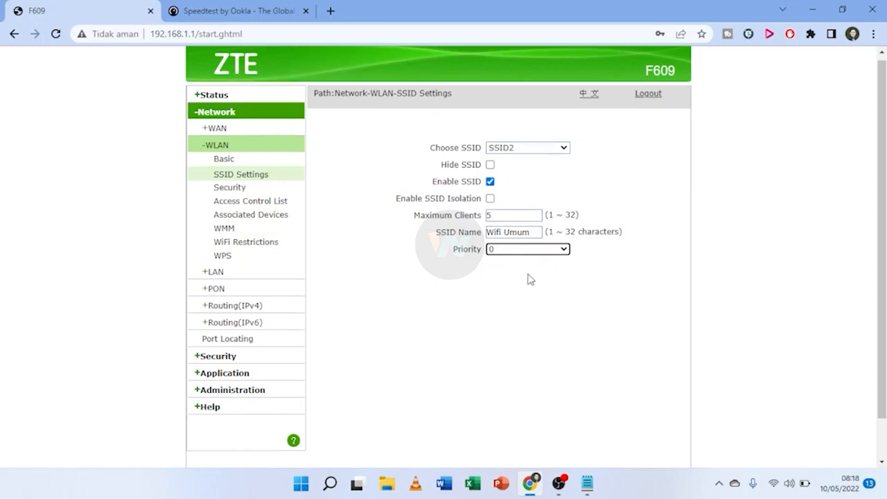
scroll(531, 279, "down", 1)
left_click(614, 439)
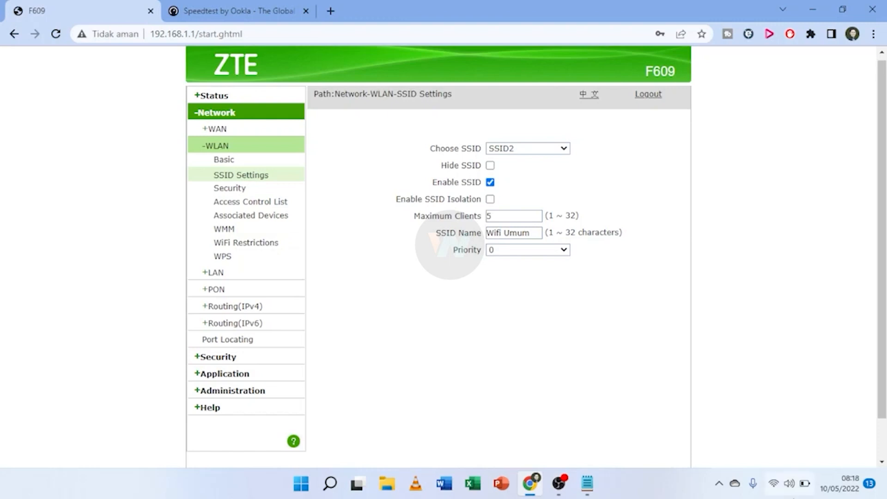
Check the computer's list of available Wi-Fi networks for Wifi Game and Wifi Umum, and return to the SSID settings page
left_click(781, 486)
left_click(707, 235)
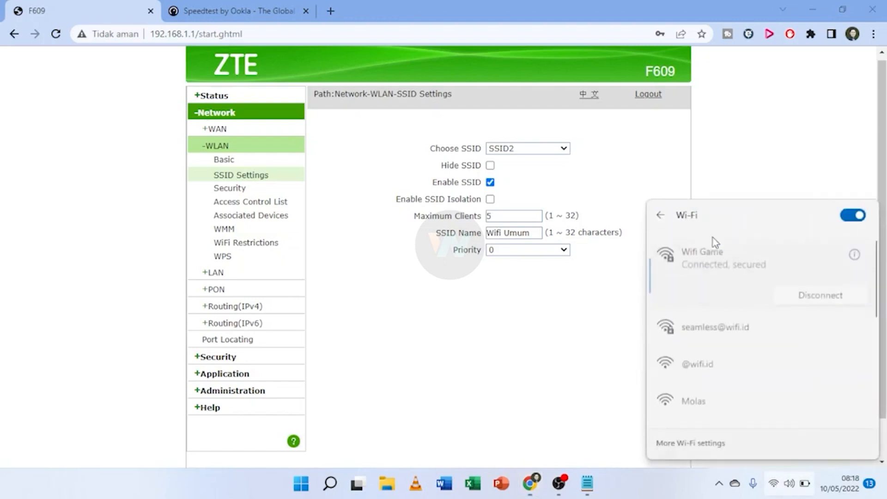
scroll(827, 332, "down", 3)
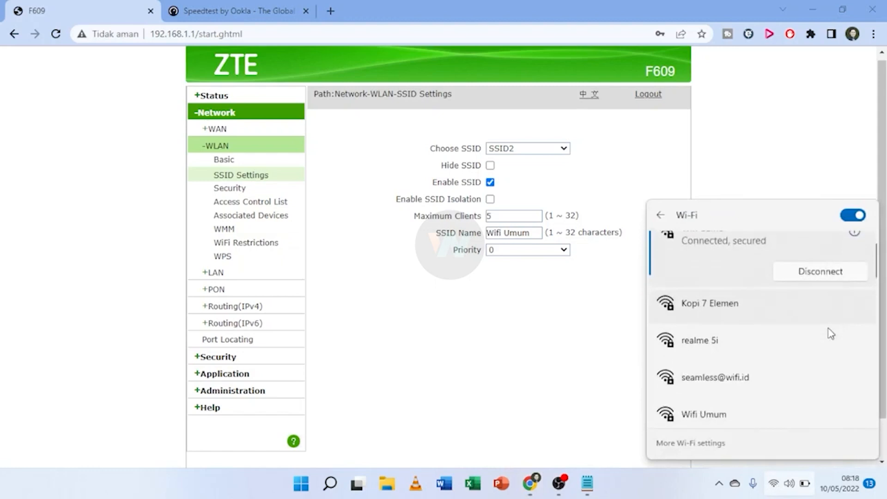
scroll(813, 343, "up", 3)
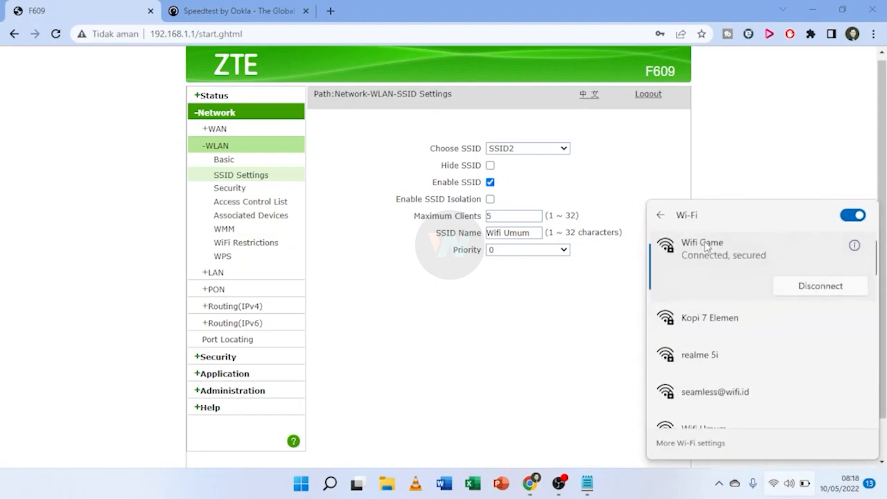
scroll(750, 311, "down", 3)
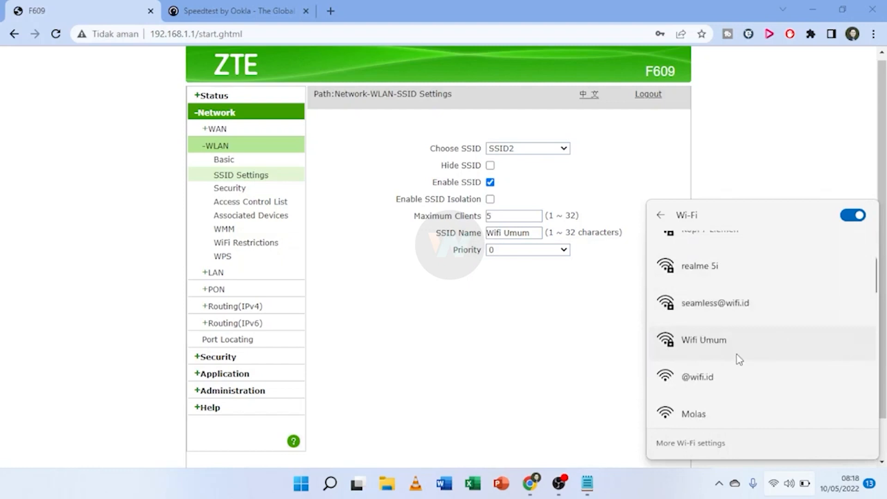
scroll(736, 358, "up", 3)
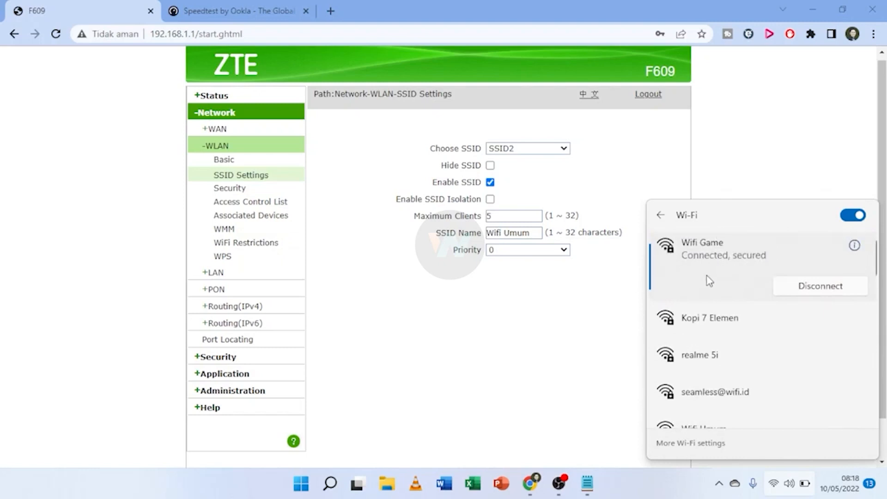
scroll(713, 254, "down", 3)
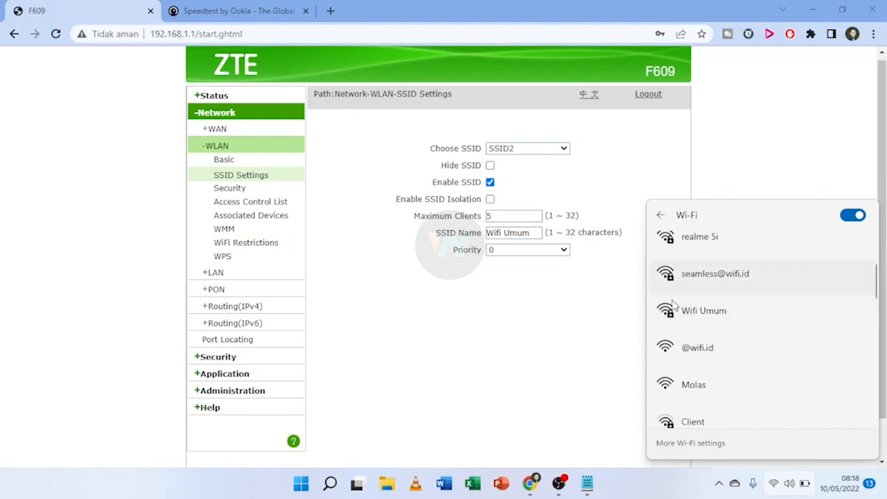
left_click(520, 314)
scroll(520, 314, "down", 1)
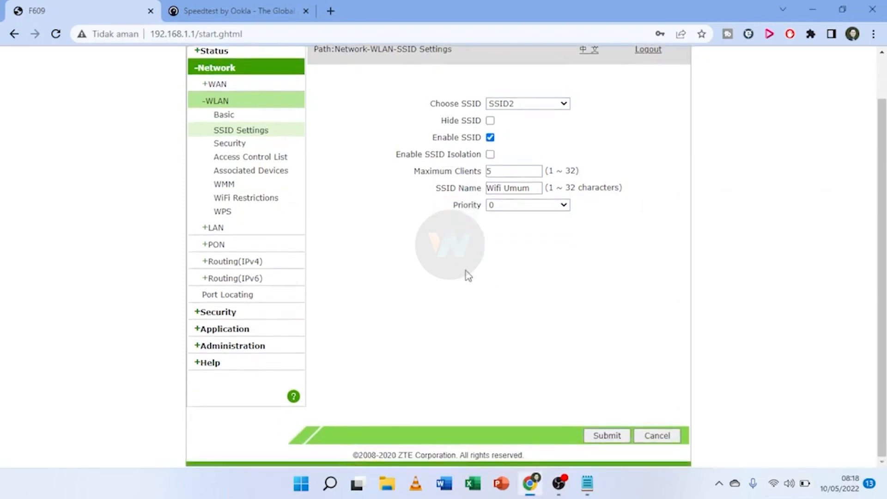
scroll(489, 322, "up", 1)
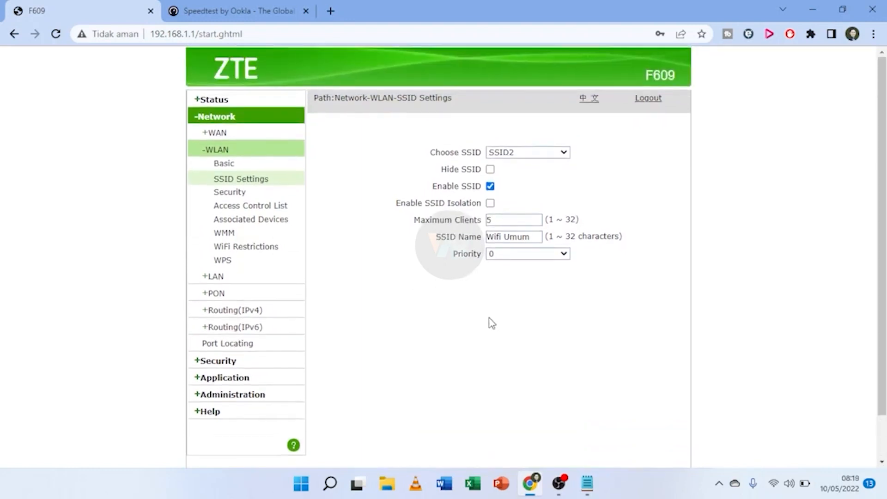
Open the LAN DHCP server settings and leave Assign IspDNS disabled
left_click(218, 285)
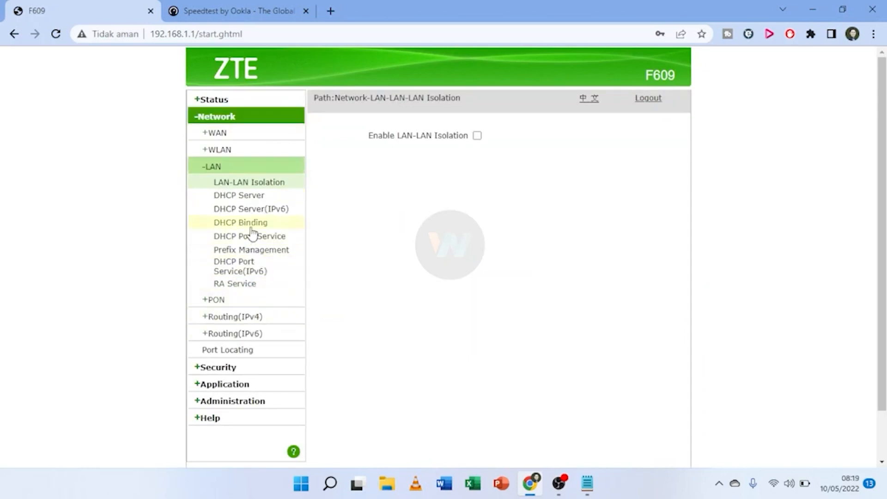
left_click(247, 201)
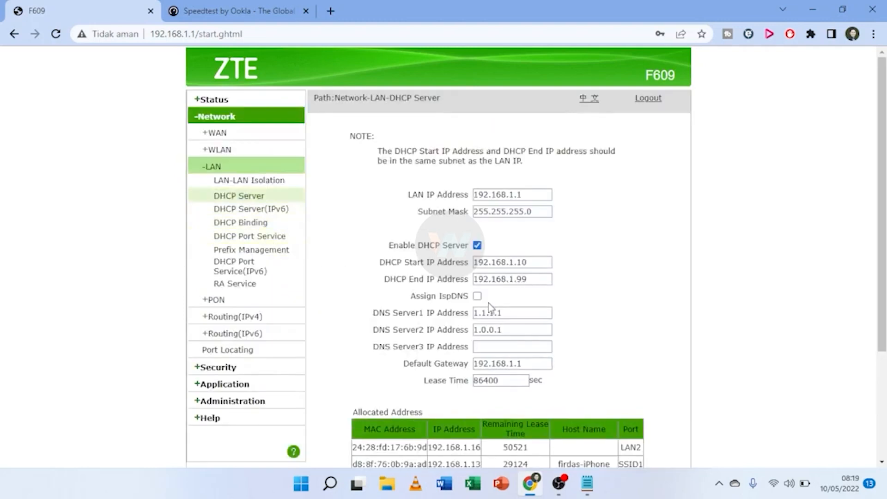
scroll(494, 312, "down", 1)
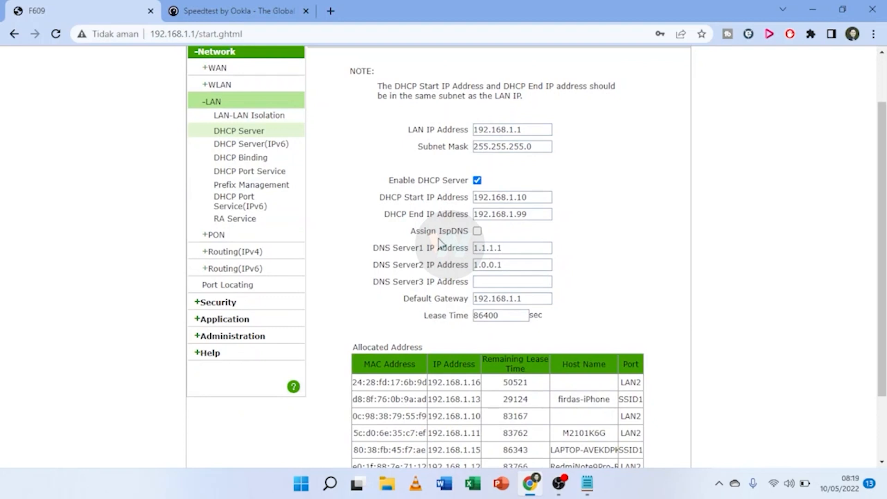
left_click(477, 231)
left_click(478, 232)
Check the addresses entered for DNS servers 1 and 2 and submit the DHCP server settings
left_click(508, 246)
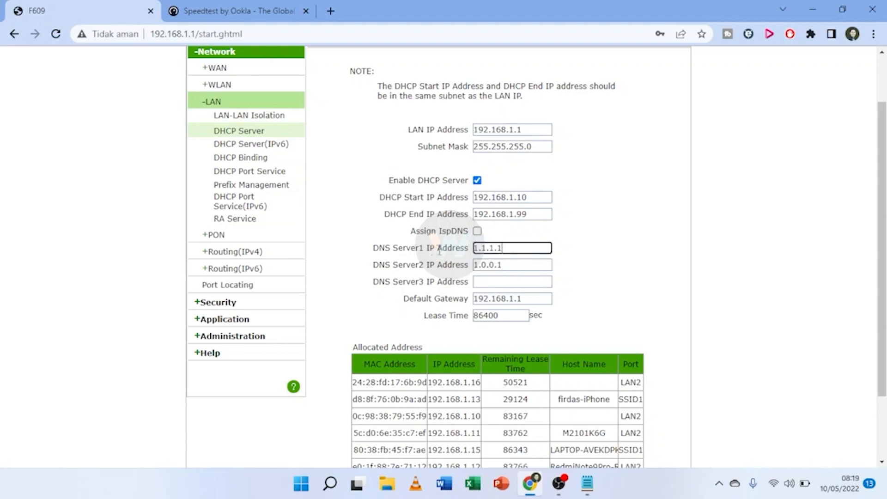
left_click_drag(508, 248, 476, 249)
left_click(513, 268)
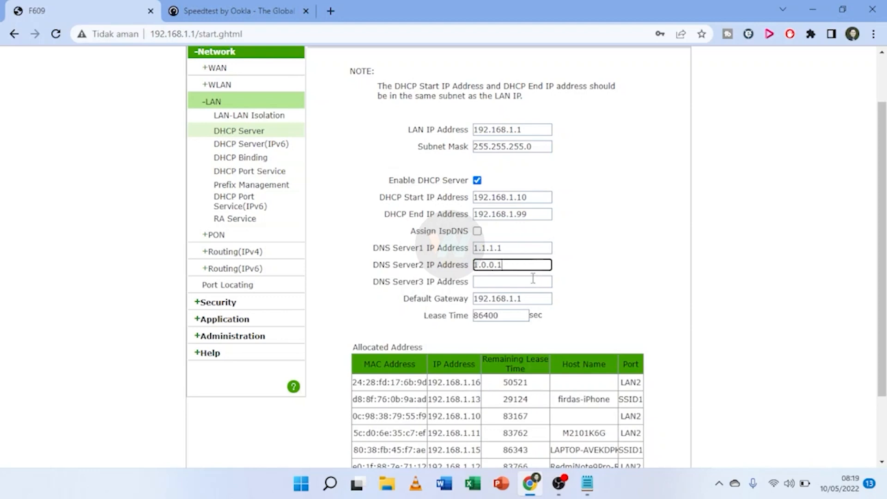
left_click(508, 247)
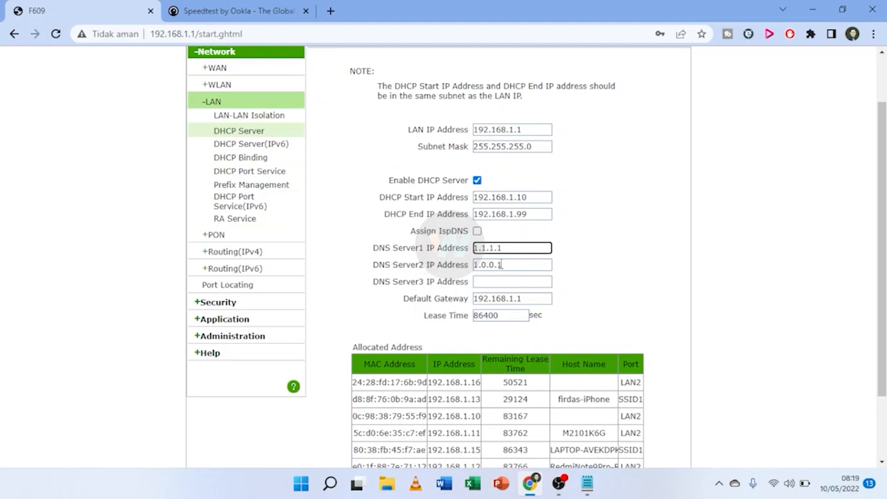
scroll(509, 324, "down", 2)
left_click(604, 436)
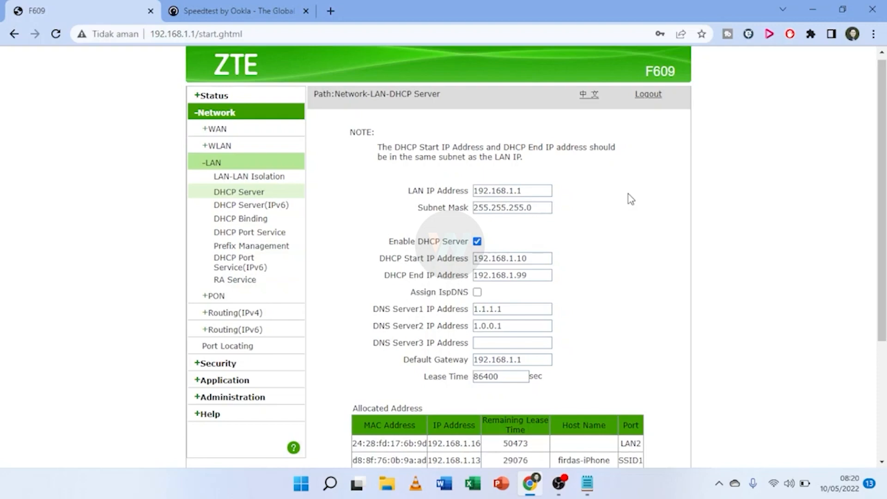
Reopen the basic WLAN settings, view the Speedtest result page and return to the router page
scroll(614, 192, "down", 3)
scroll(616, 194, "up", 1)
scroll(616, 195, "up", 2)
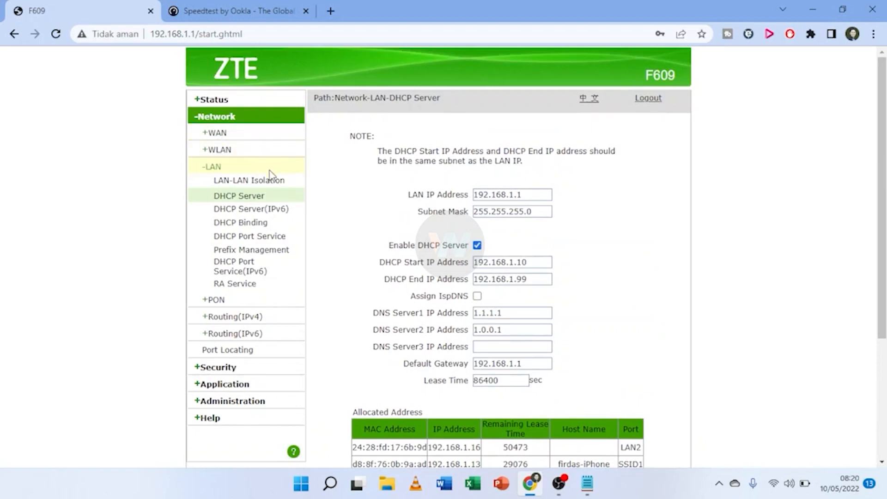
left_click(226, 151)
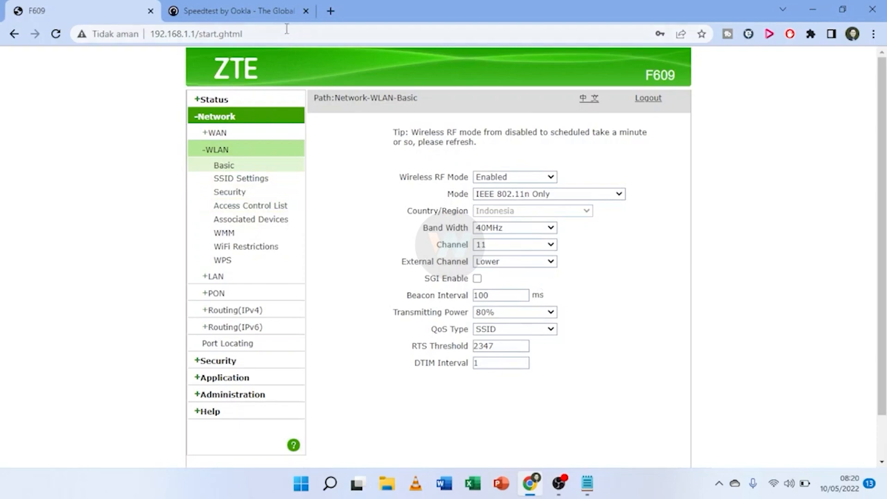
left_click(277, 11)
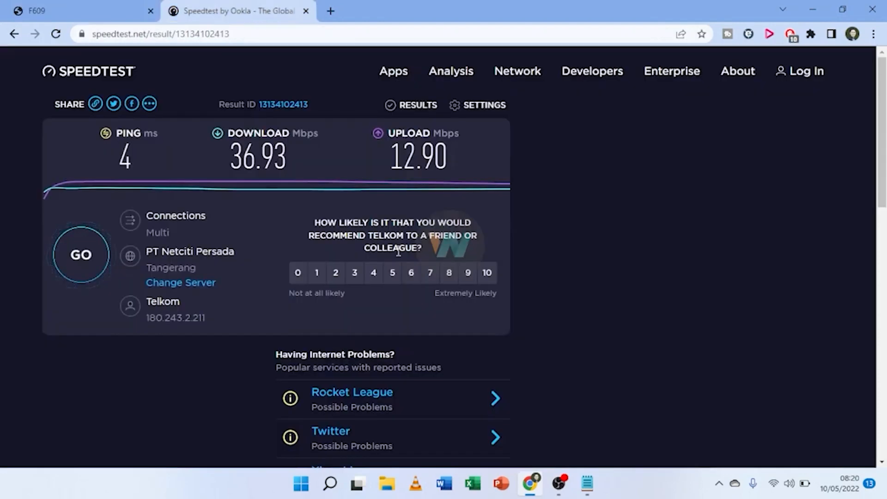
left_click(87, 9)
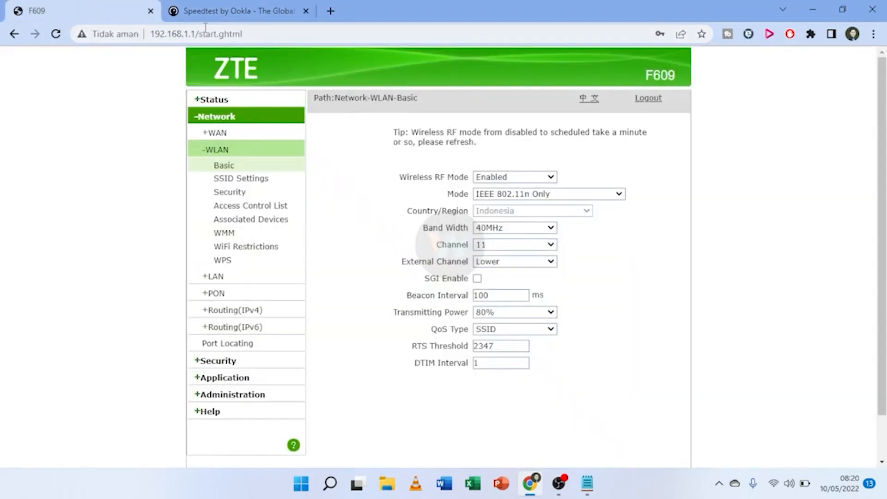